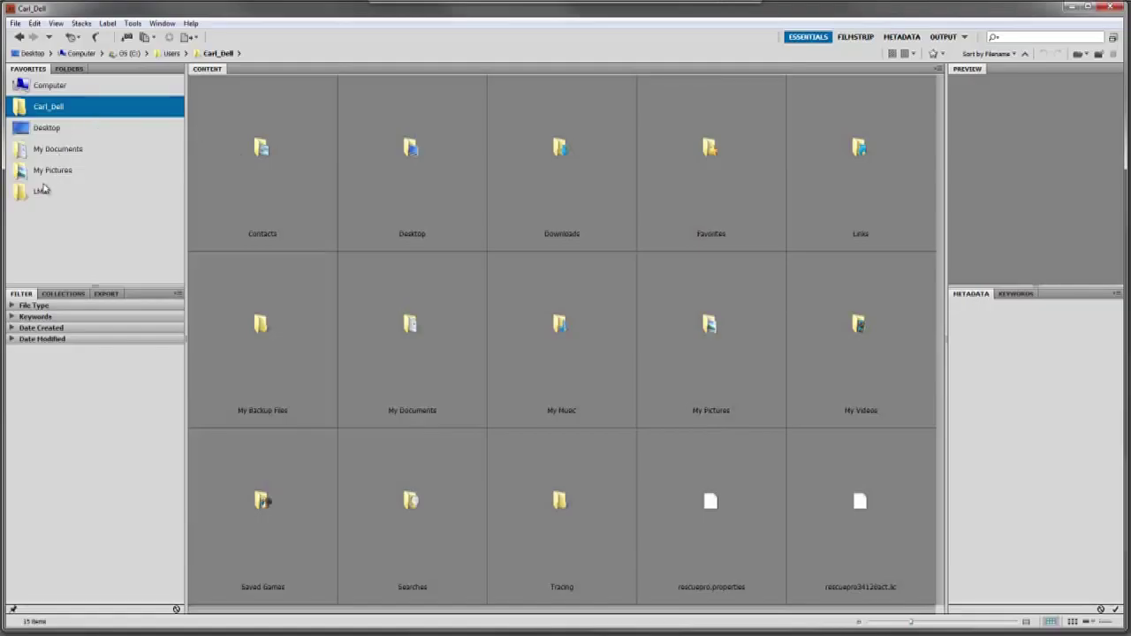
Open the LMS folder and expand its Keywords filter, which shows all 12 photos untagged
left_click(41, 191)
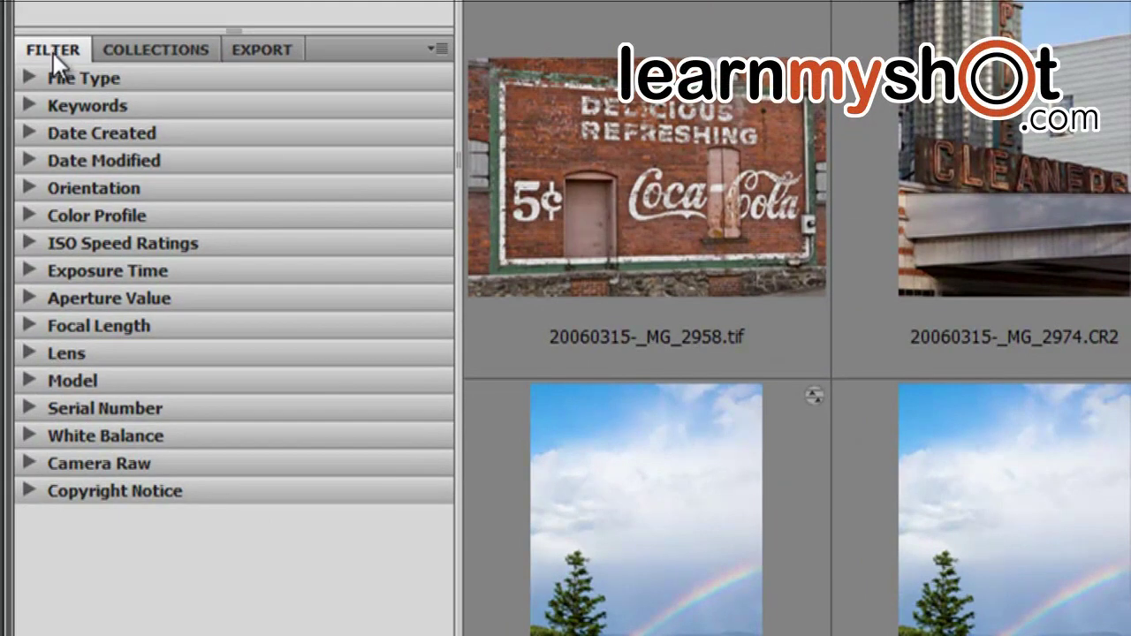
left_click(30, 104)
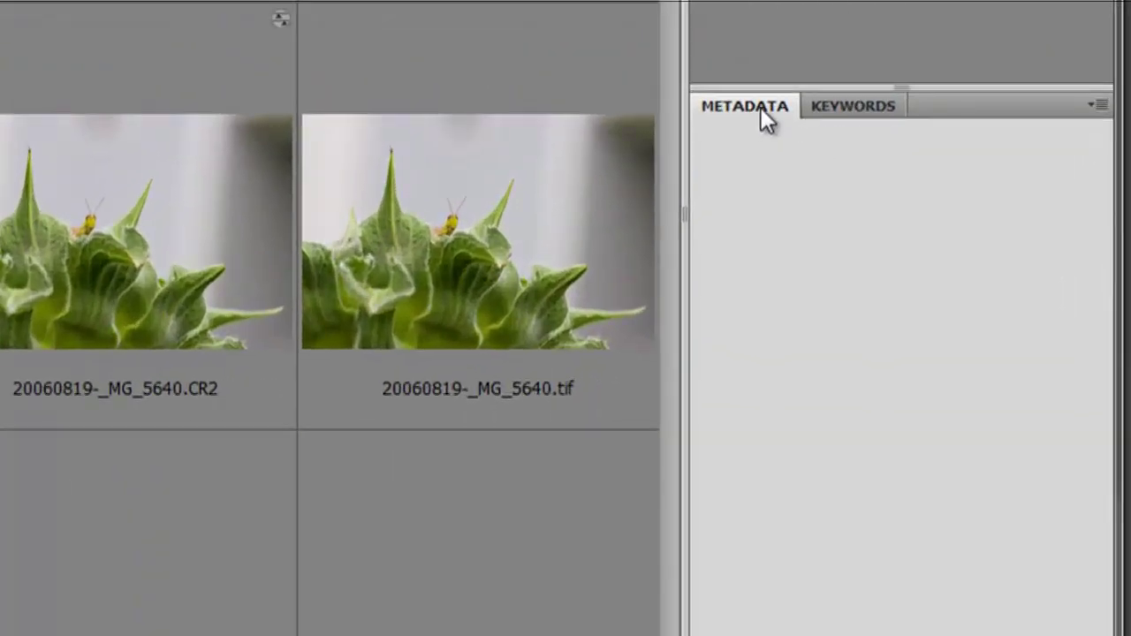
Show the Keywords panel listing Animals, Events, People, Places and Plants
left_click(863, 105)
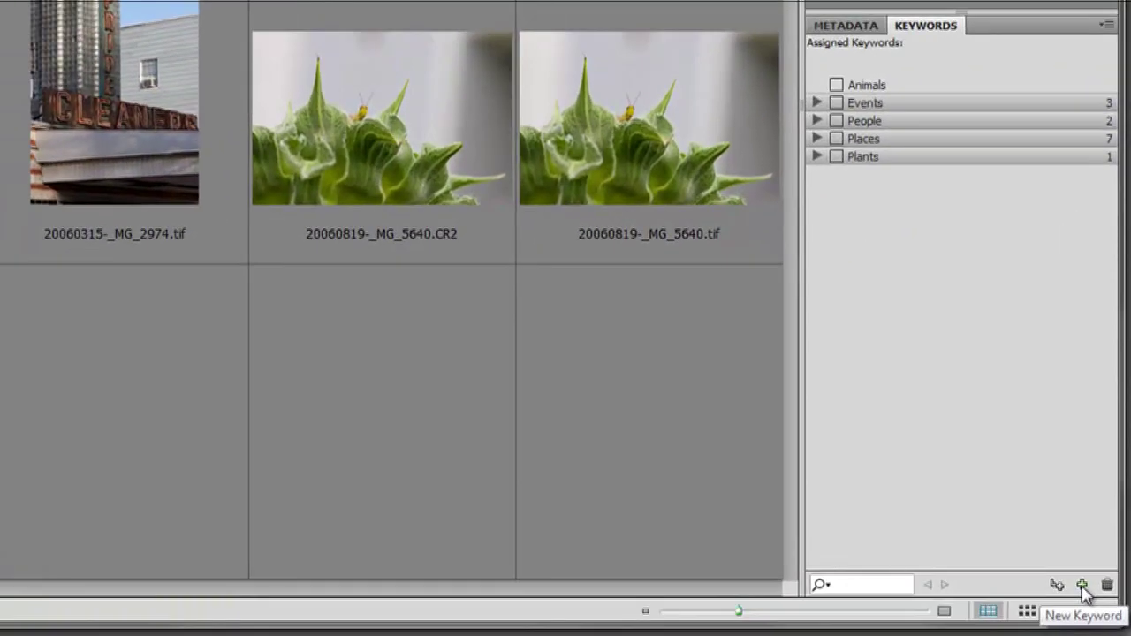
Create a new keyword named Year and move it to the top level
left_click(1083, 586)
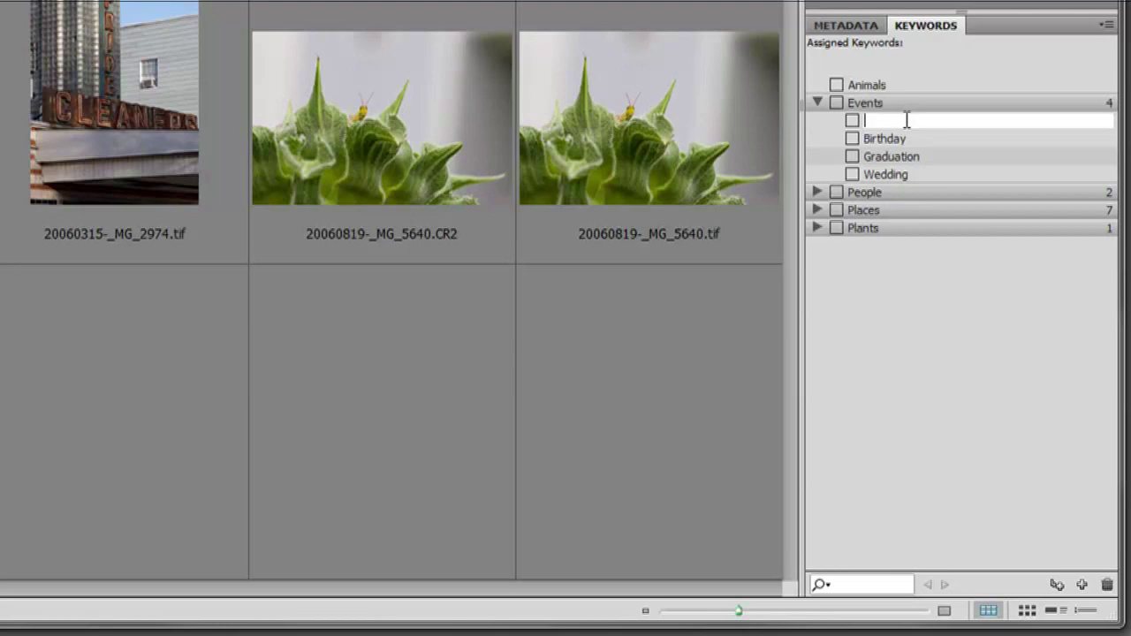
type("Year")
key("Return")
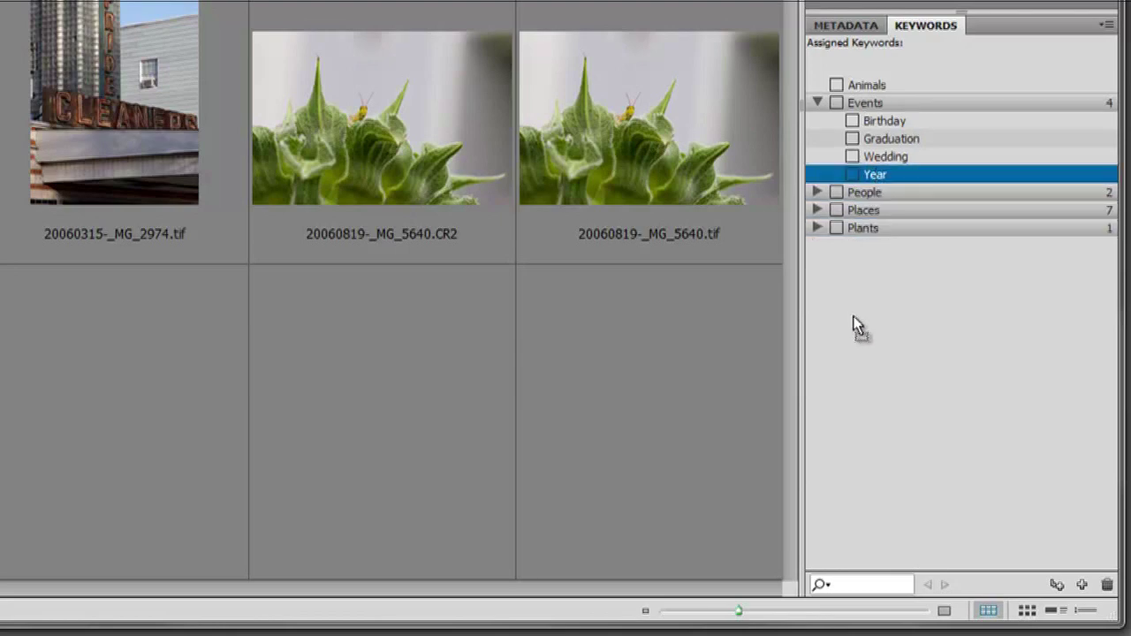
left_click_drag(854, 317, 854, 316)
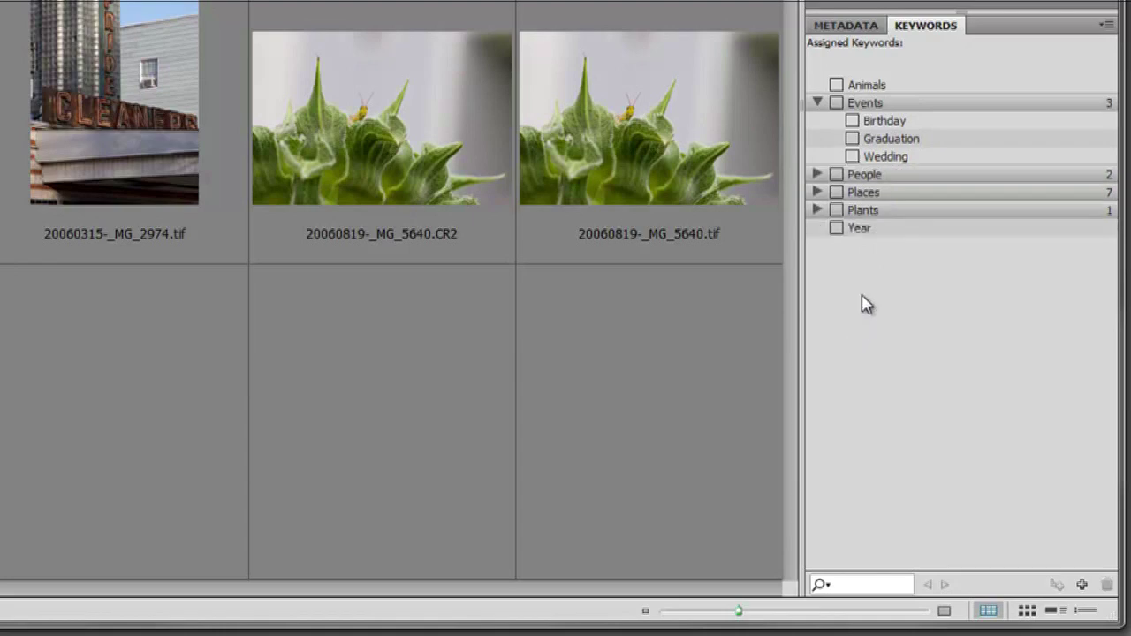
Add year sub-keywords under Year, starting with 2010
left_click(866, 236)
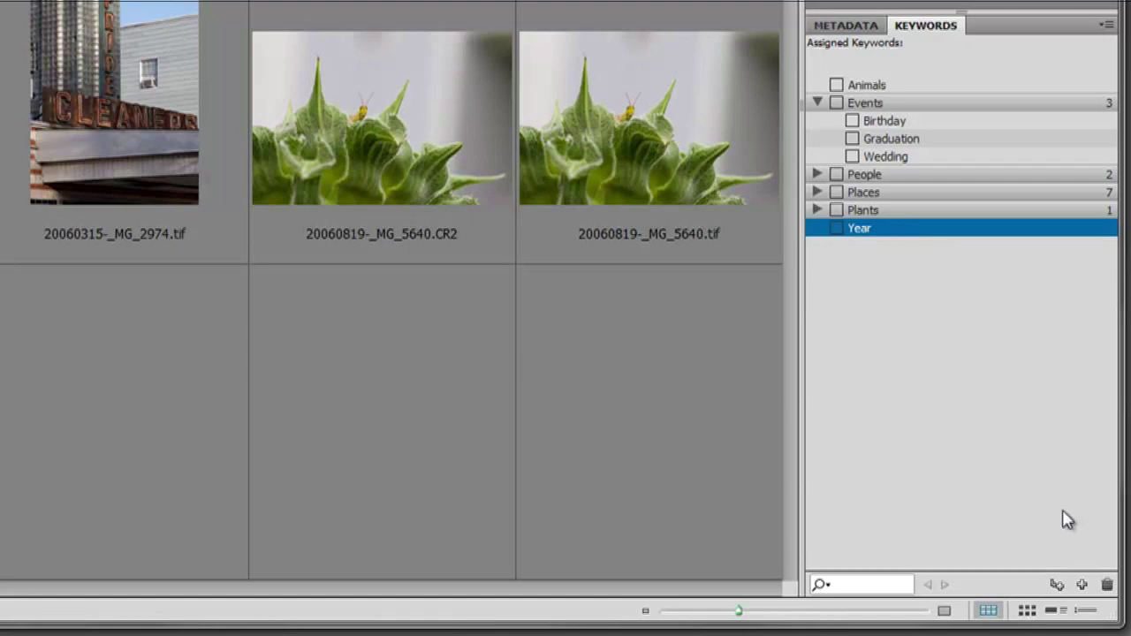
left_click(1059, 587)
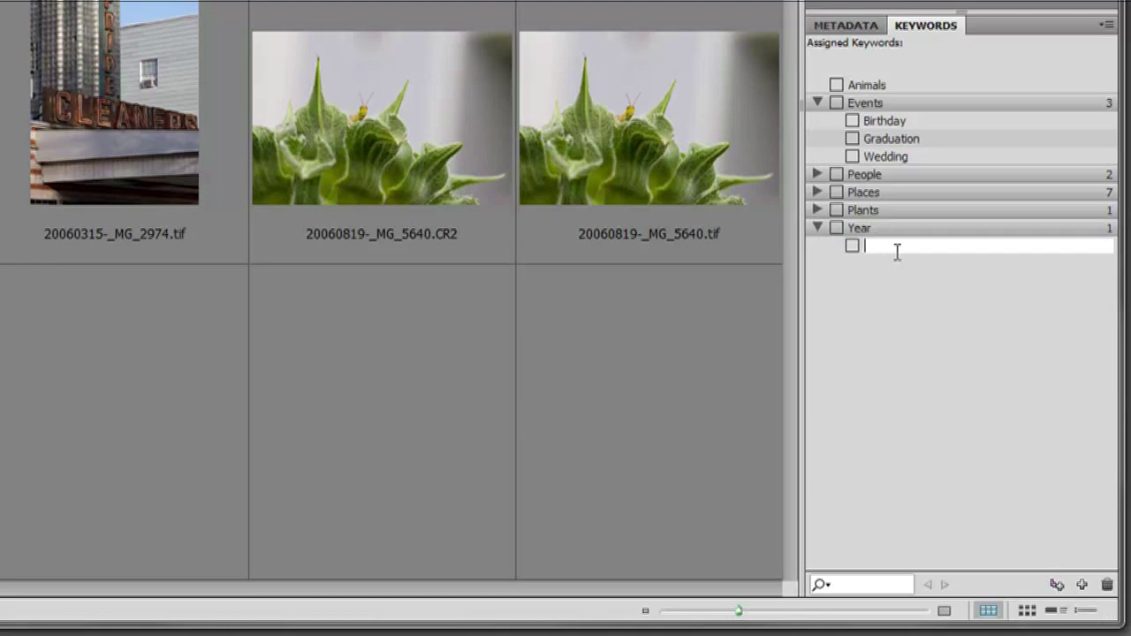
type("2010")
left_click(911, 232)
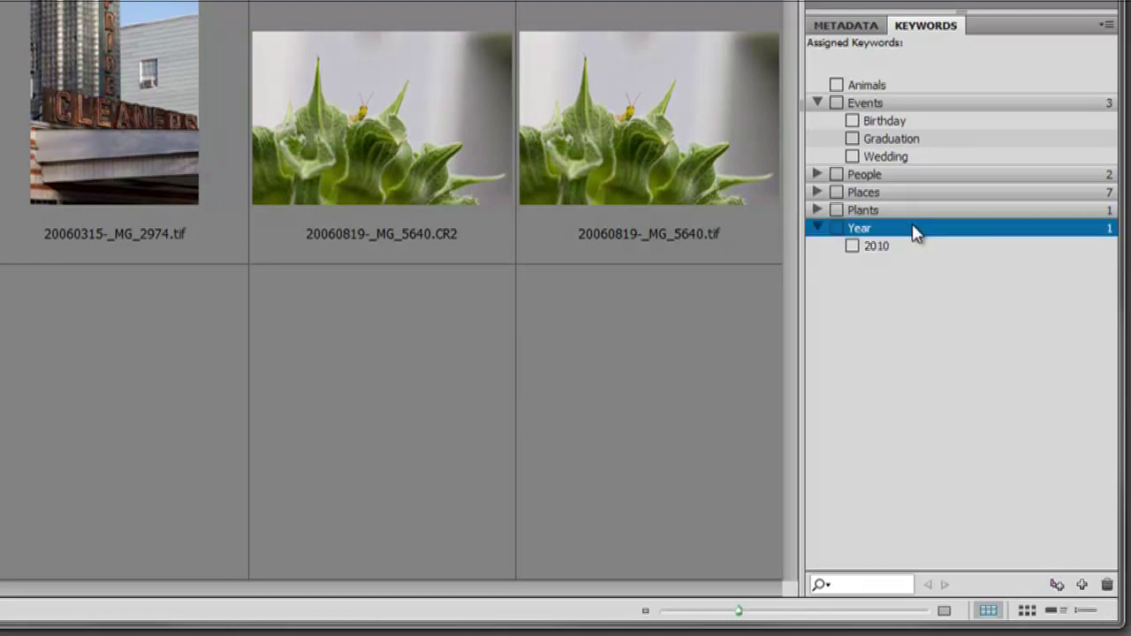
left_click(1059, 585)
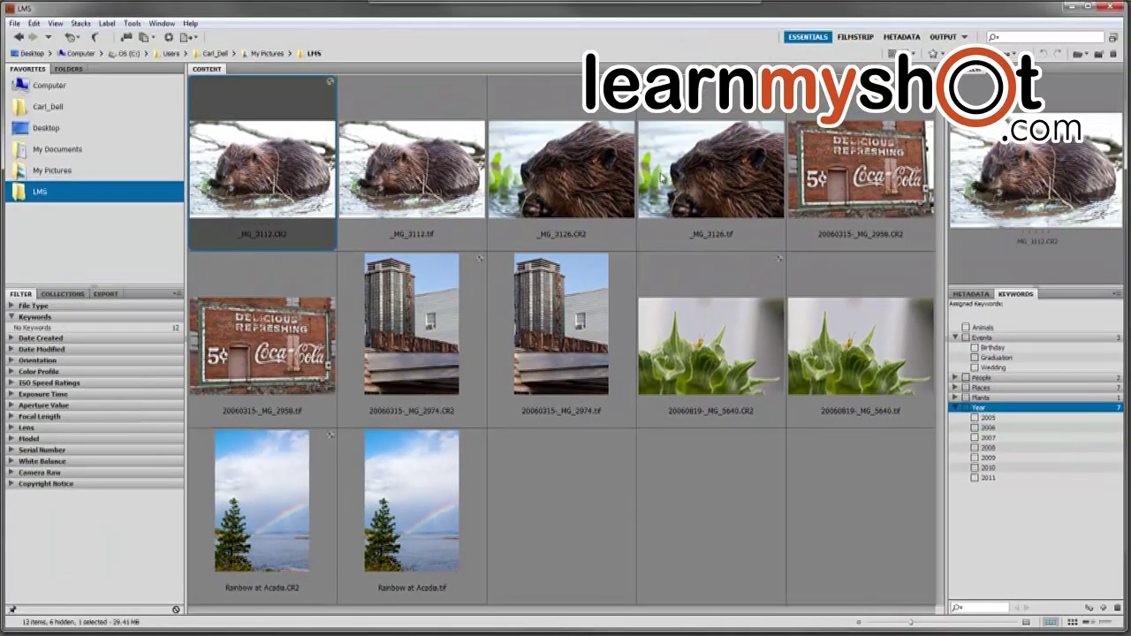
Tag the selected beaver and rainbow photos with Year 2010 and Places > Maine > Acadia
left_click(706, 179, "shift")
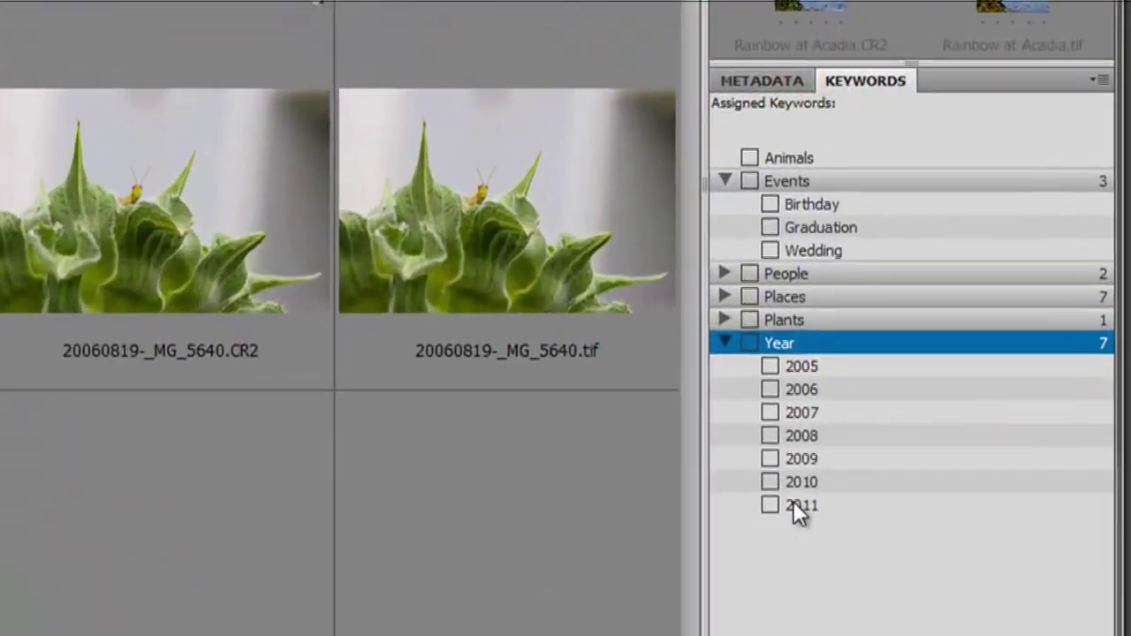
left_click(975, 467)
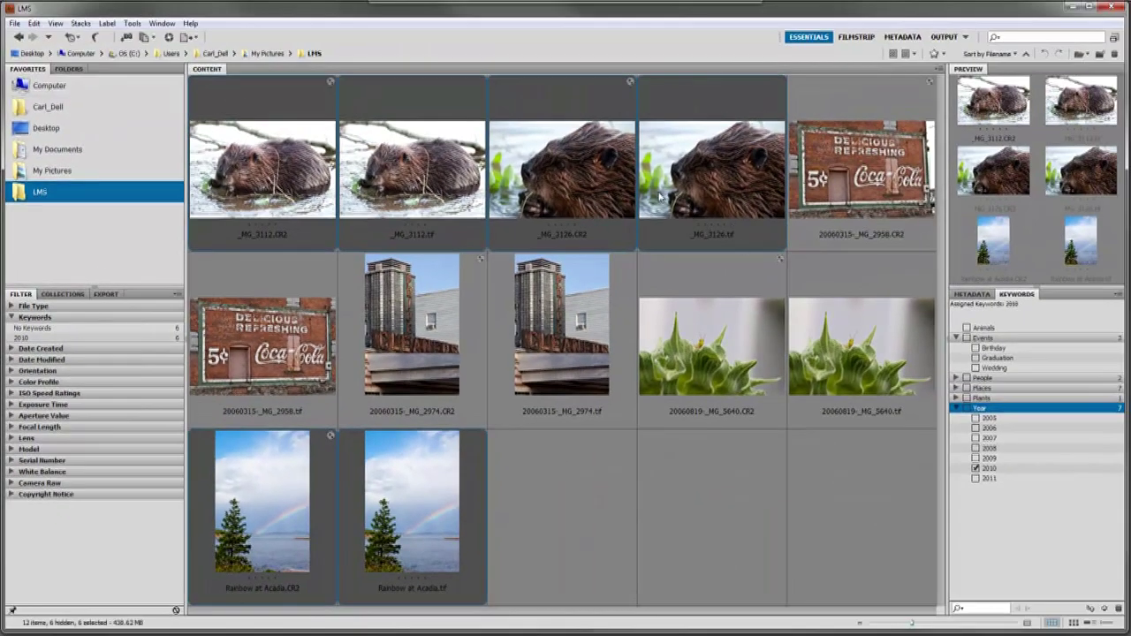
left_click(956, 388)
left_click(964, 409)
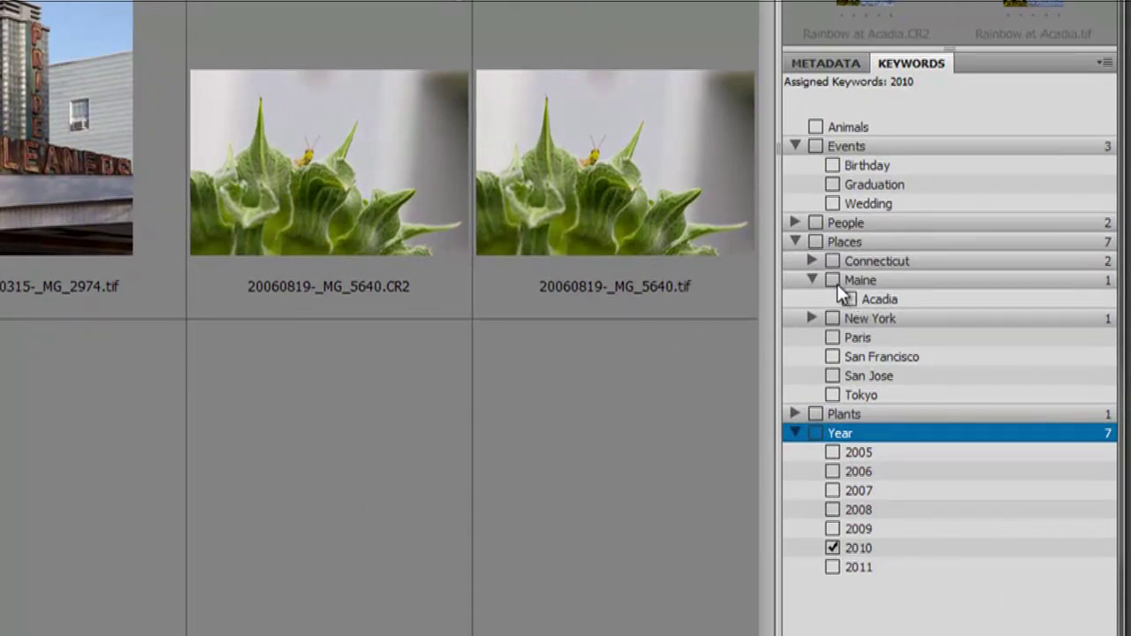
left_click(849, 298)
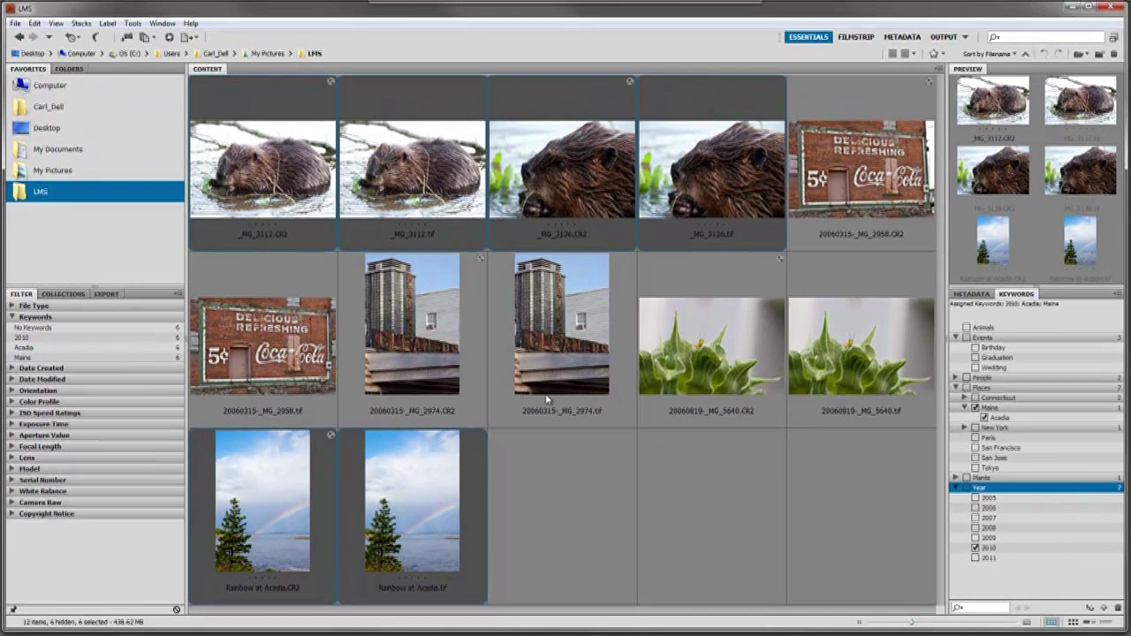
Select the four beaver photos and tag them with a new Beaver sub-keyword under Animals
left_click(991, 328)
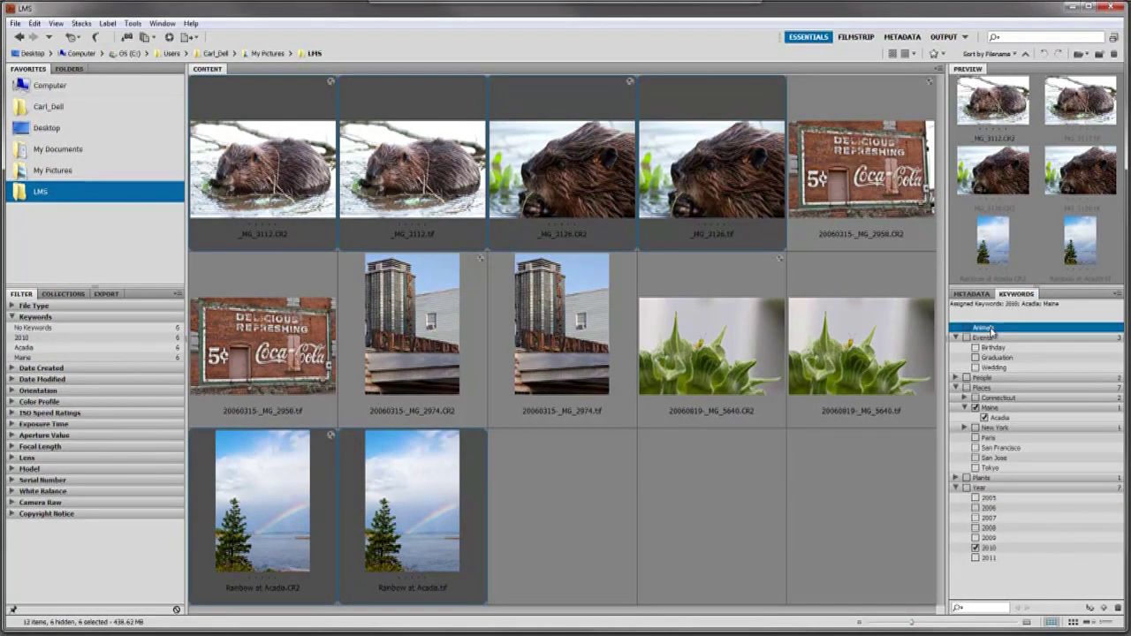
key("ctrl+shift+a")
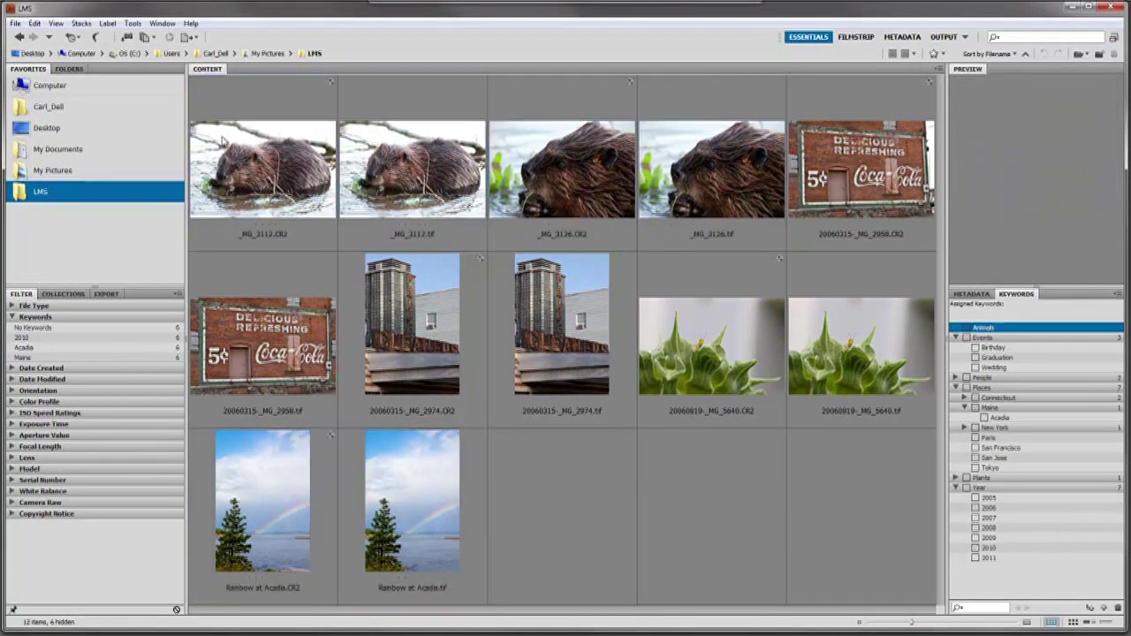
left_click(240, 157)
left_click(739, 183, "shift")
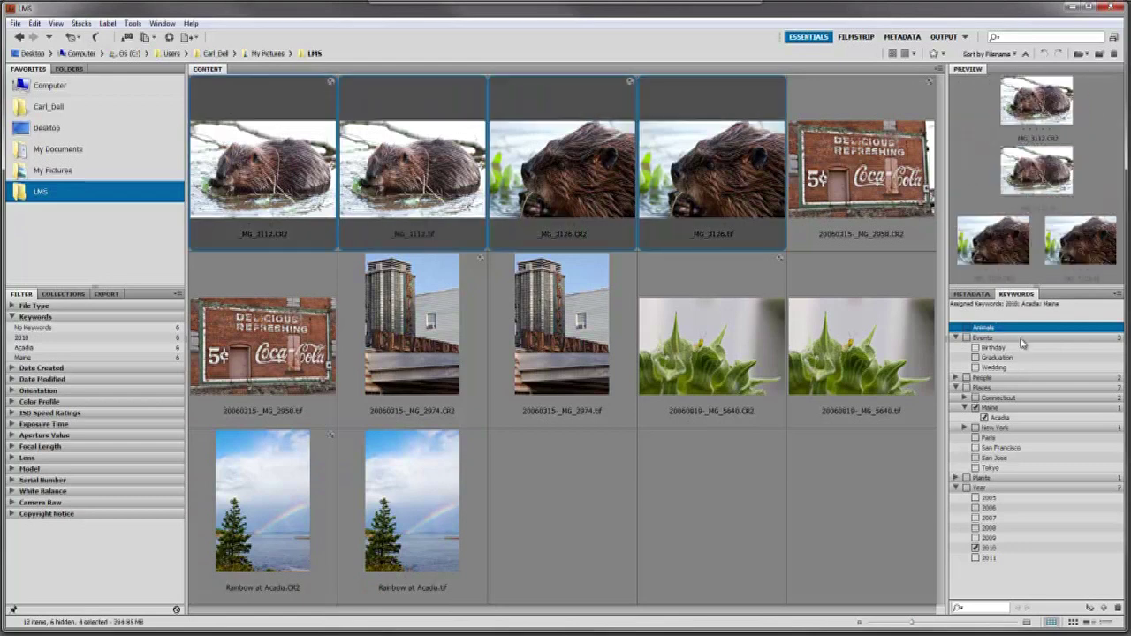
left_click(1091, 610)
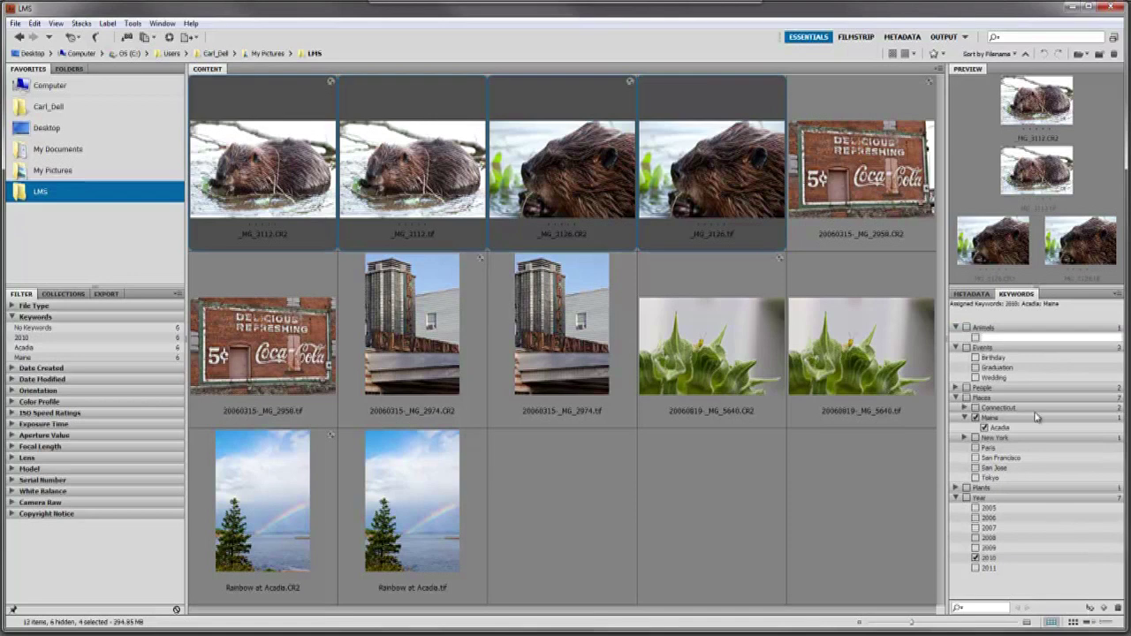
type("Beaver")
key("Return")
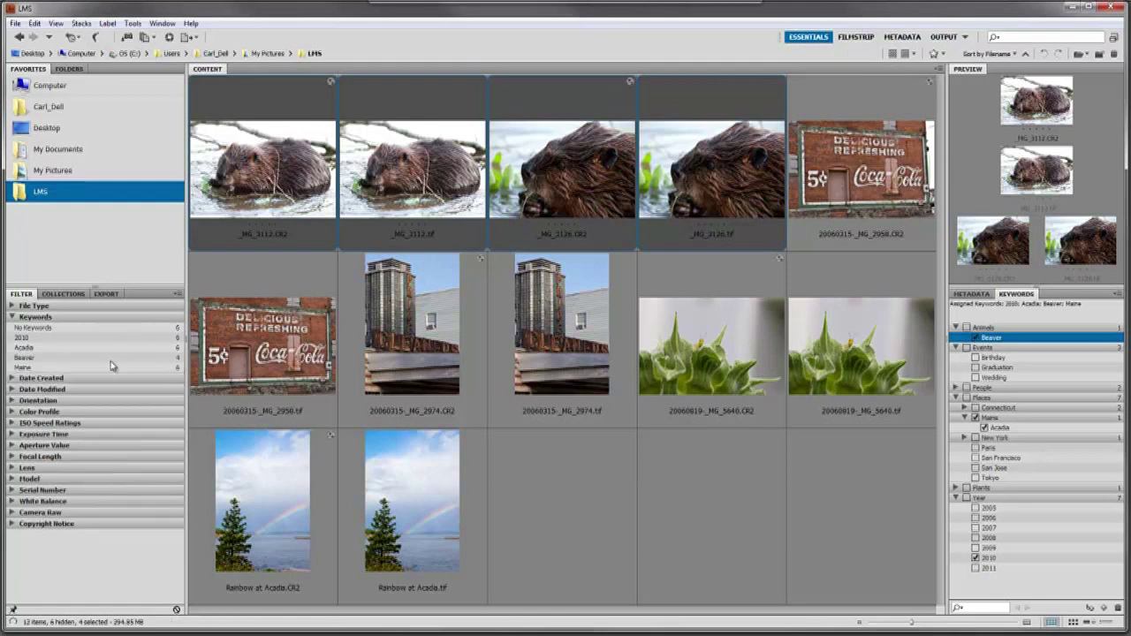
left_click(576, 452)
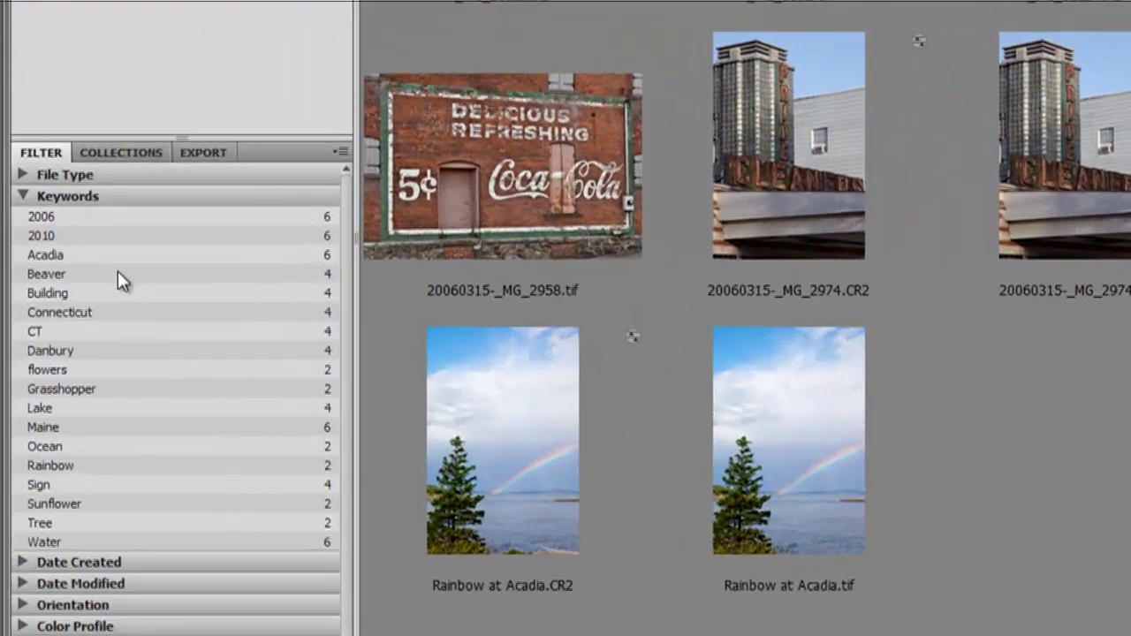
Filter the photos by Beaver, flowers and Connecticut keyword combinations, then clear all filters
left_click(119, 274)
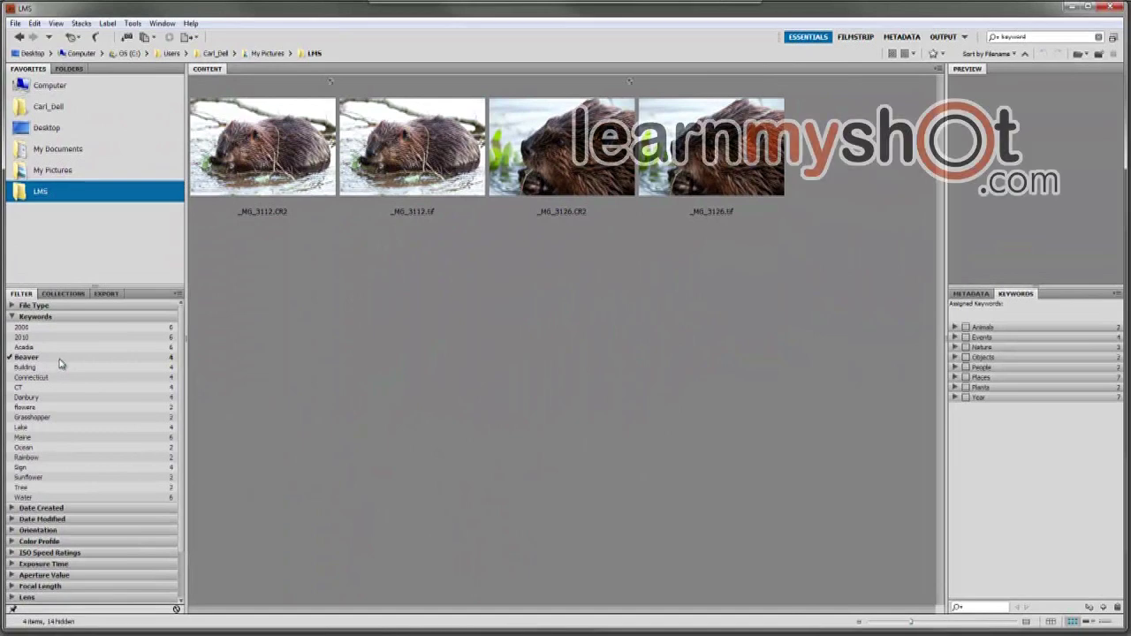
left_click(62, 363)
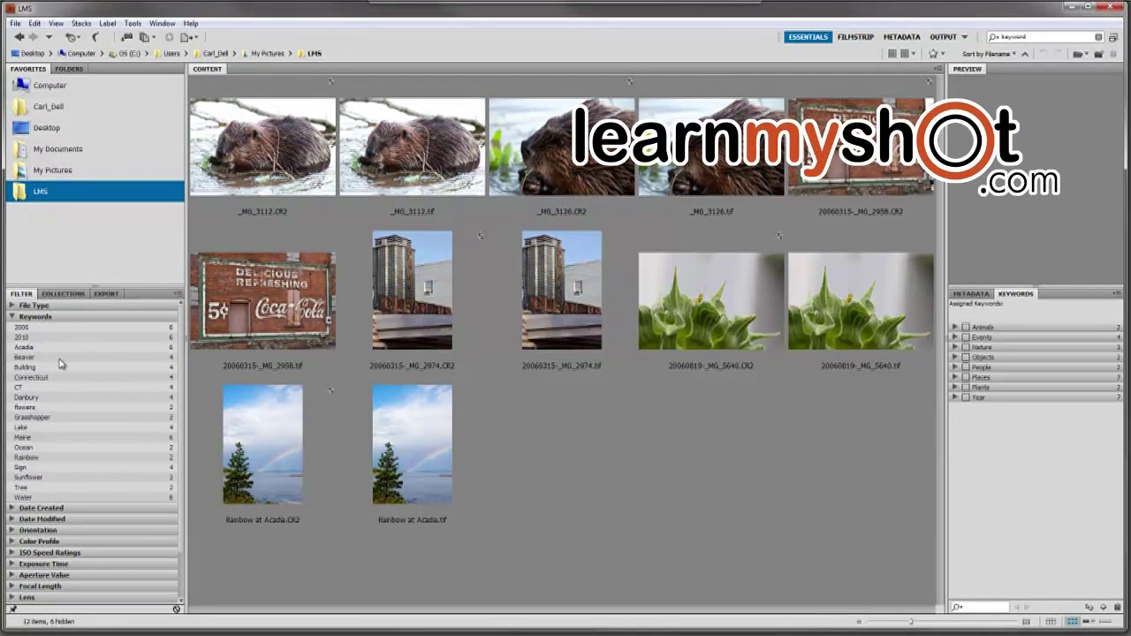
left_click(64, 410)
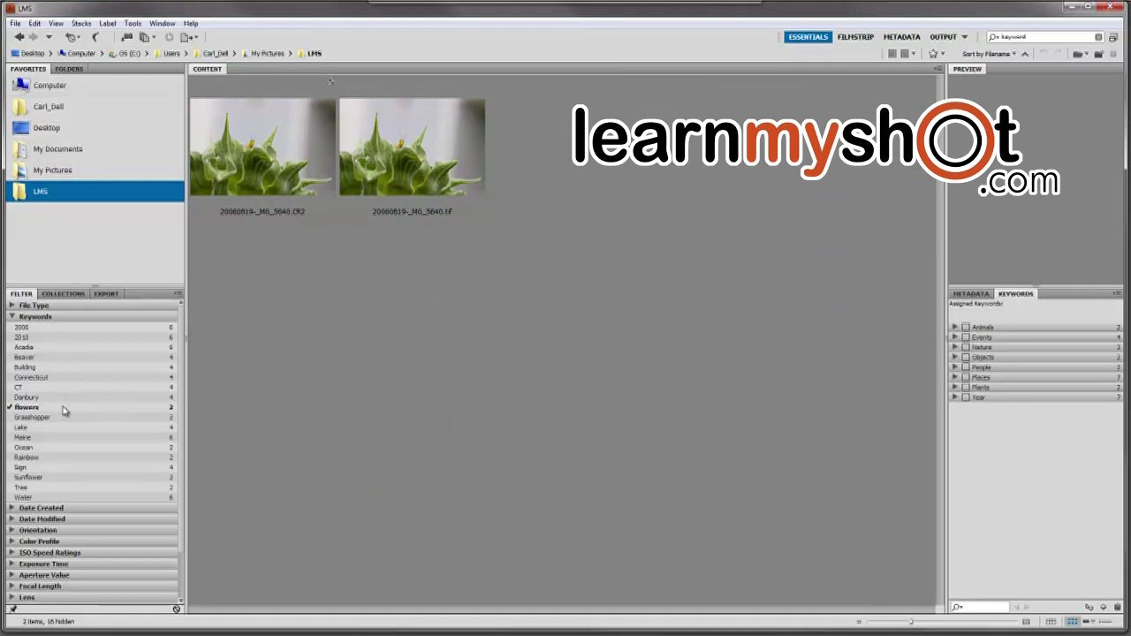
left_click(68, 380)
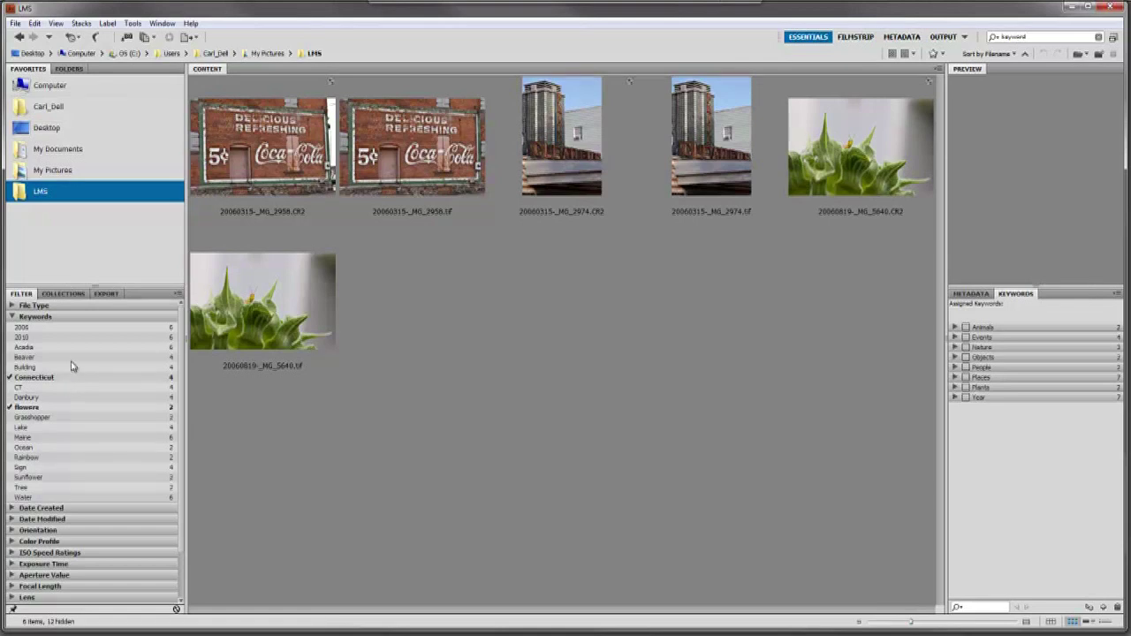
left_click(72, 361)
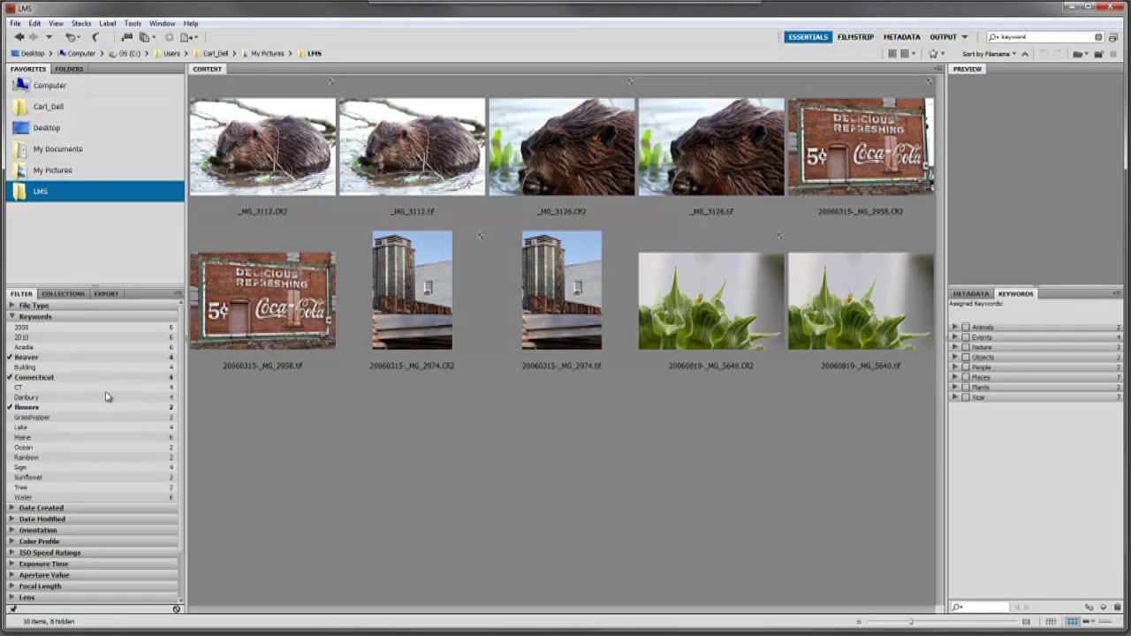
left_click(76, 357)
key("ctrl+alt+a")
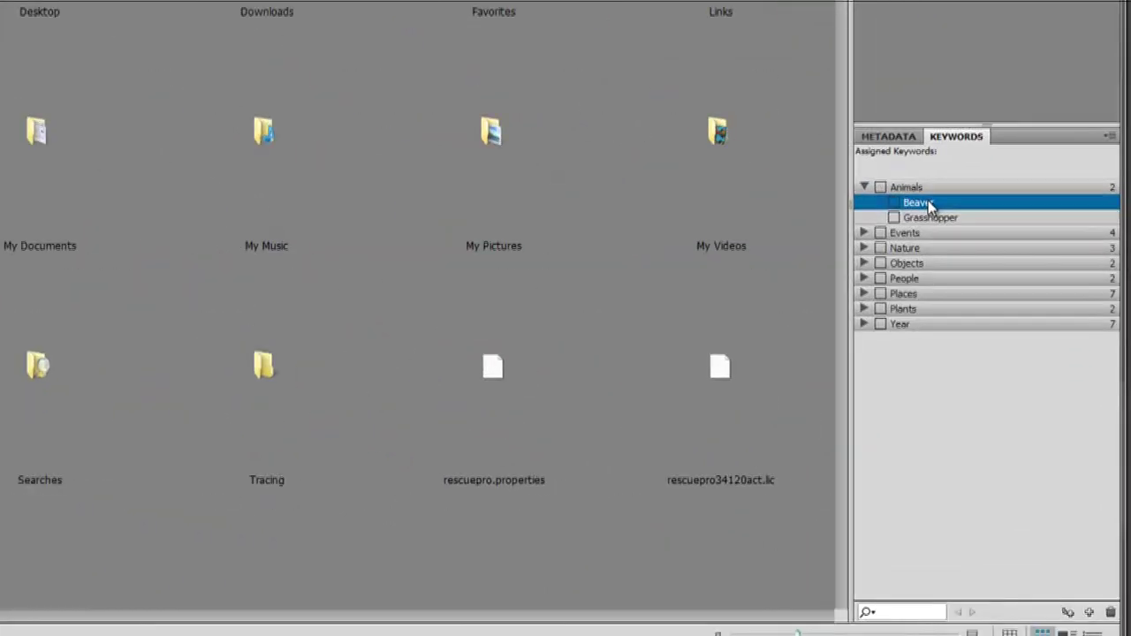
Find photos keyworded Beaver across the home folder, getting four beaver shots, then close the results
right_click(990, 328)
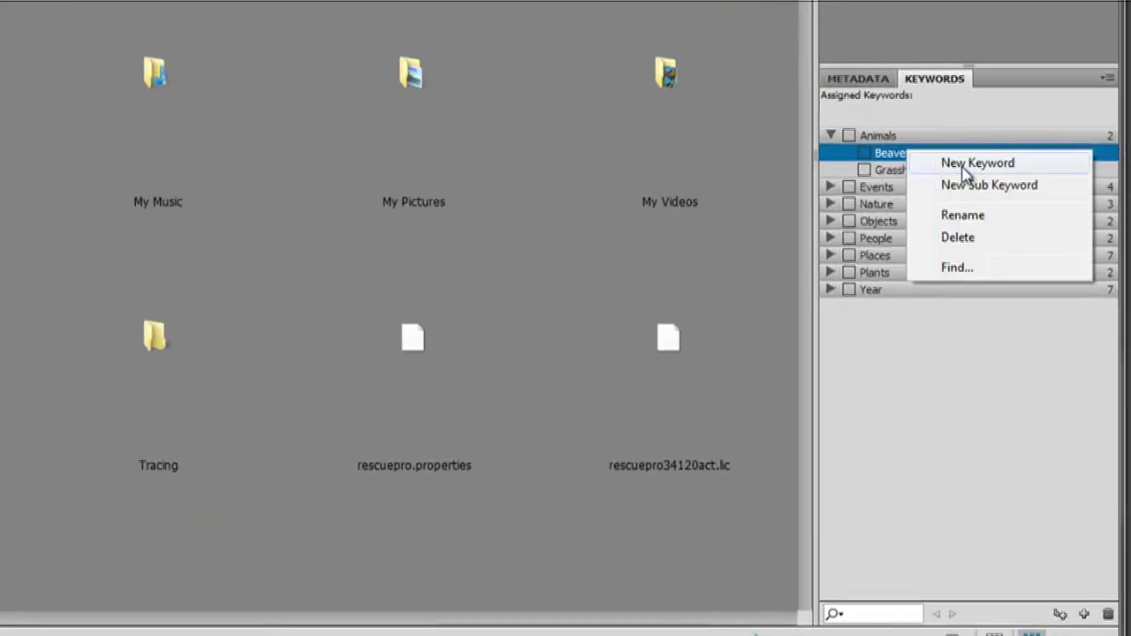
left_click(962, 268)
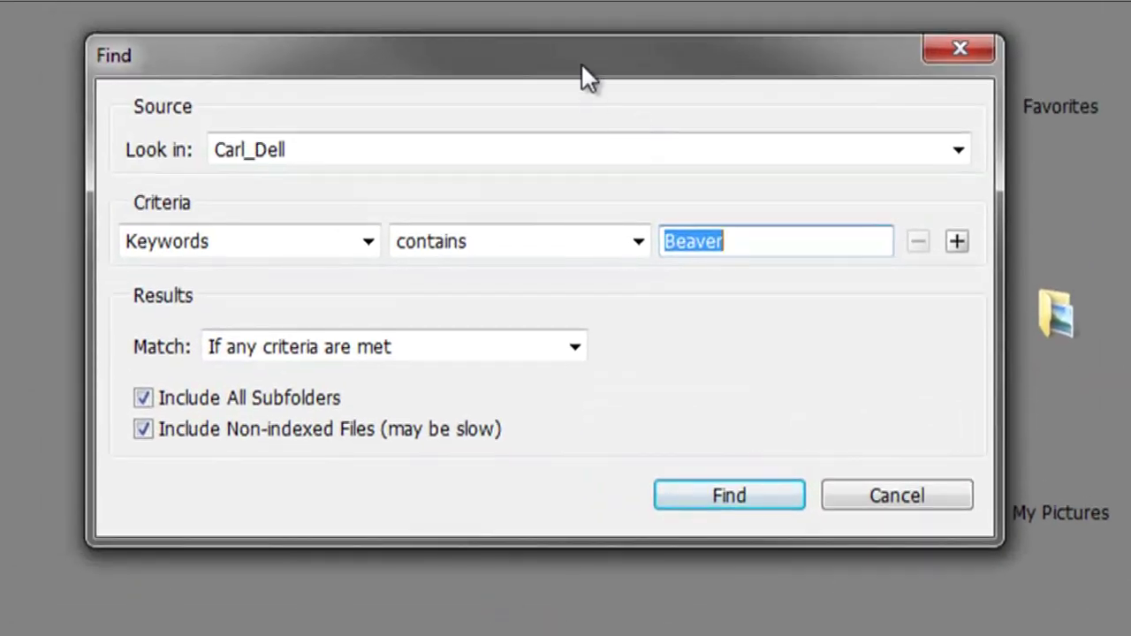
left_click_drag(376, 7, 358, 22)
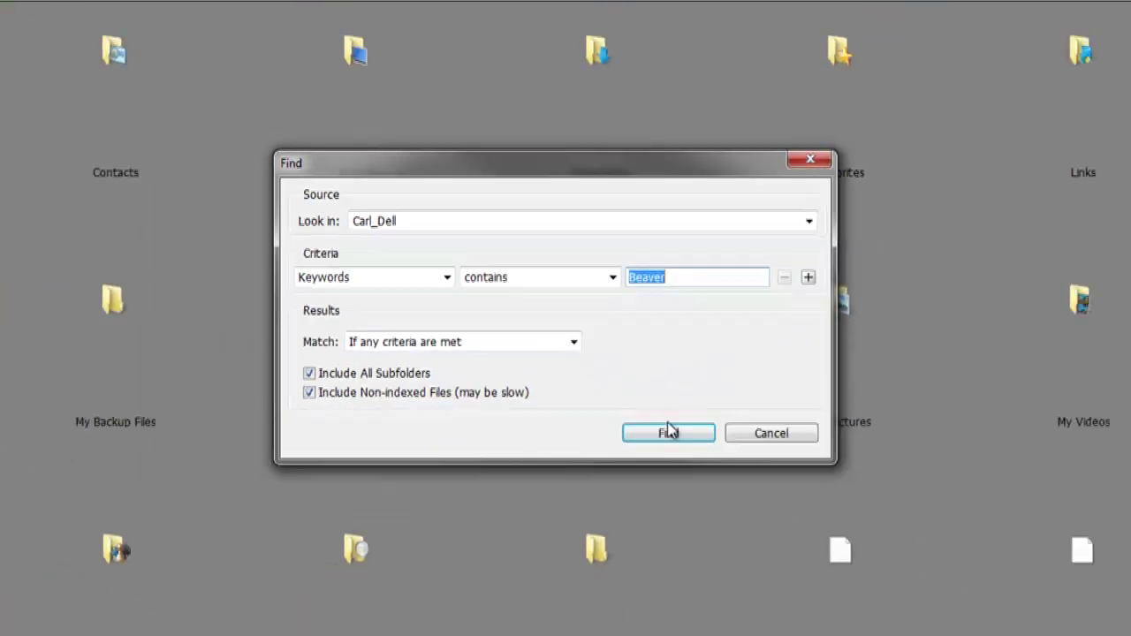
left_click(668, 432)
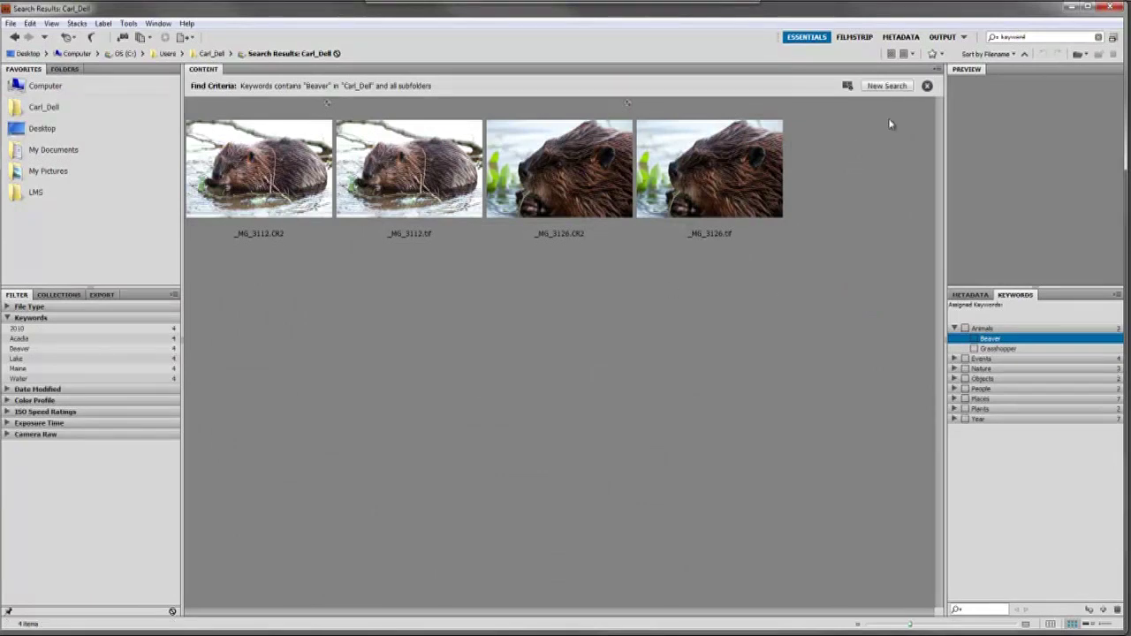
left_click(927, 86)
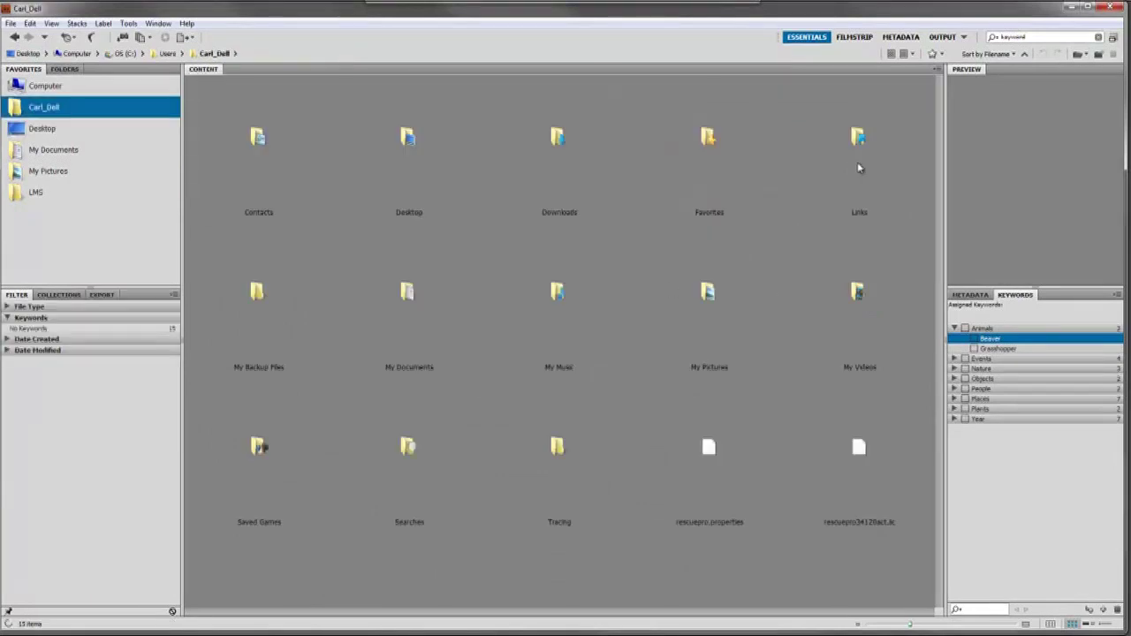
Search for photos with keyword Beaver or 2010, returning six photos
right_click(1012, 343)
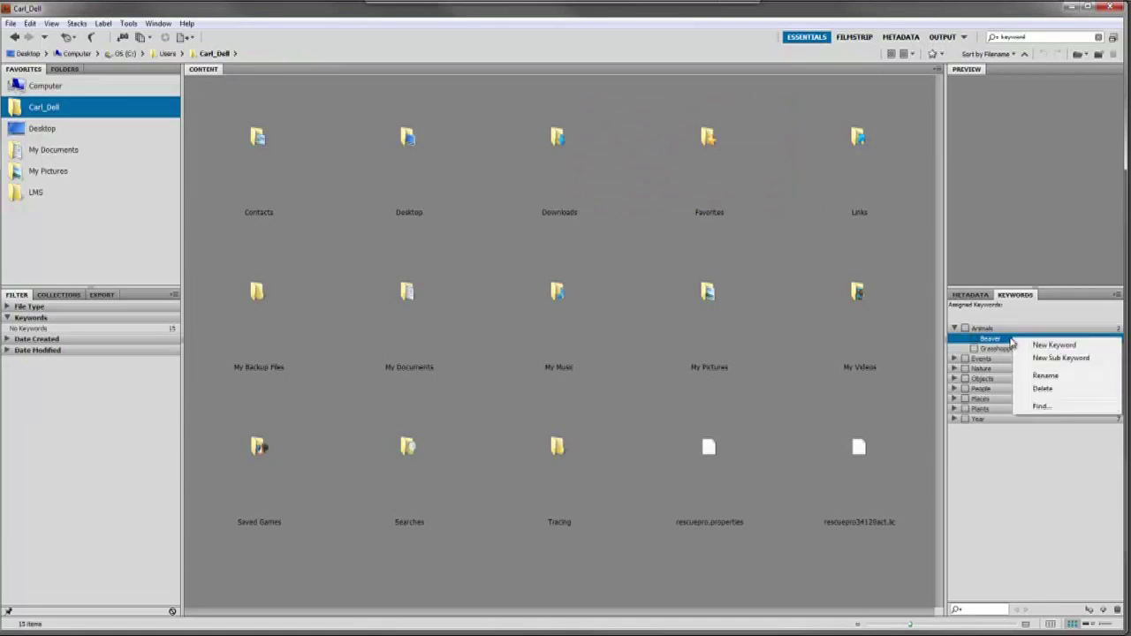
left_click(1041, 406)
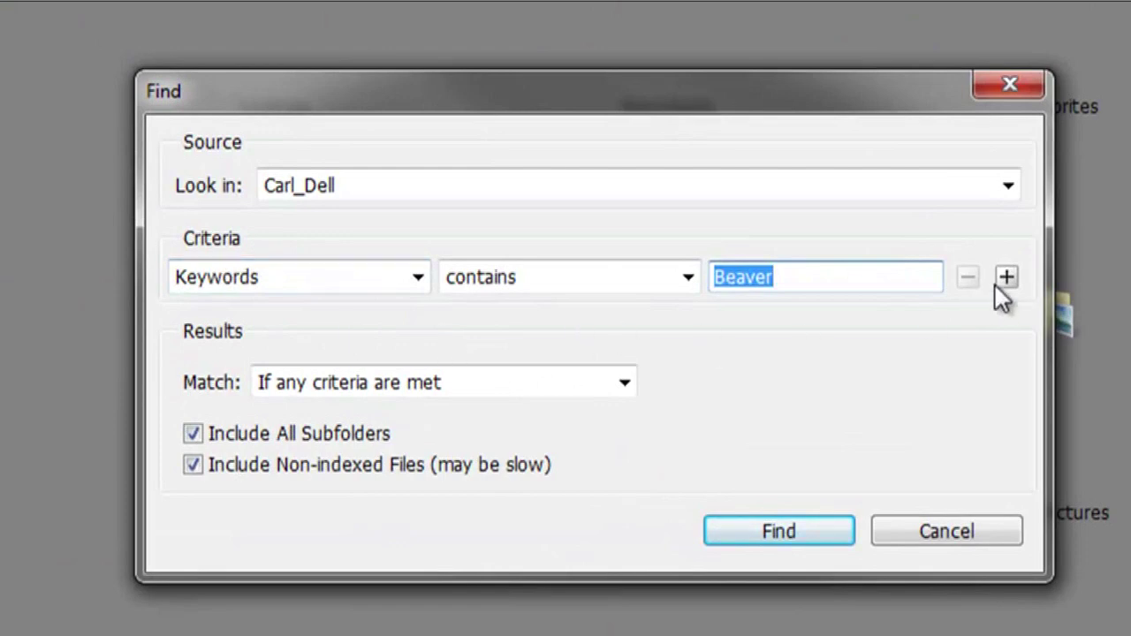
left_click(1007, 278)
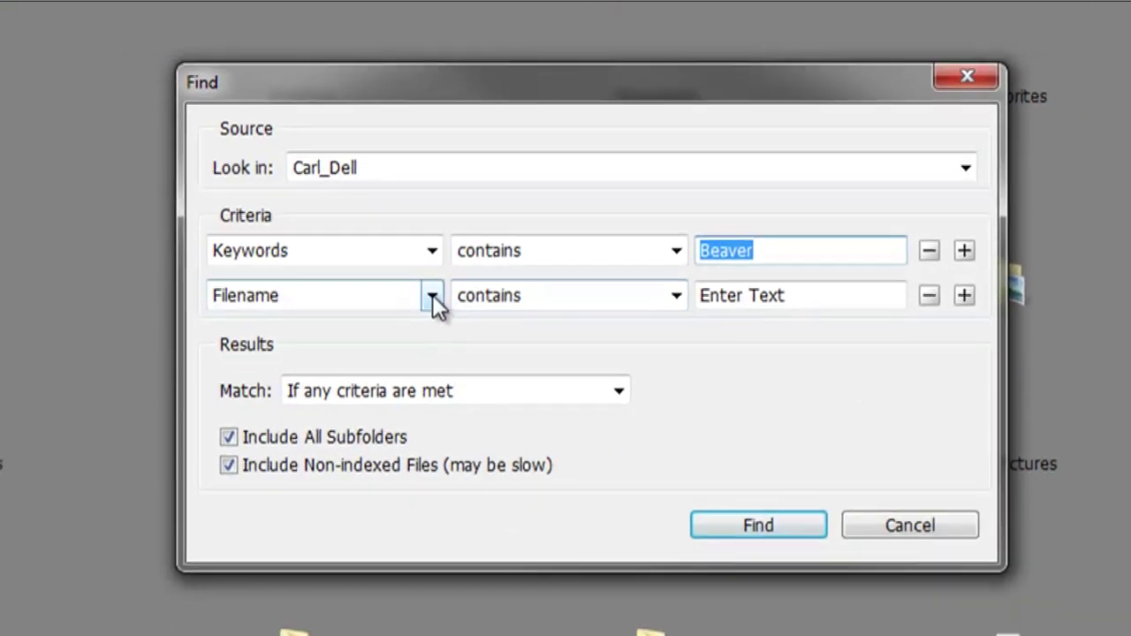
left_click(419, 326)
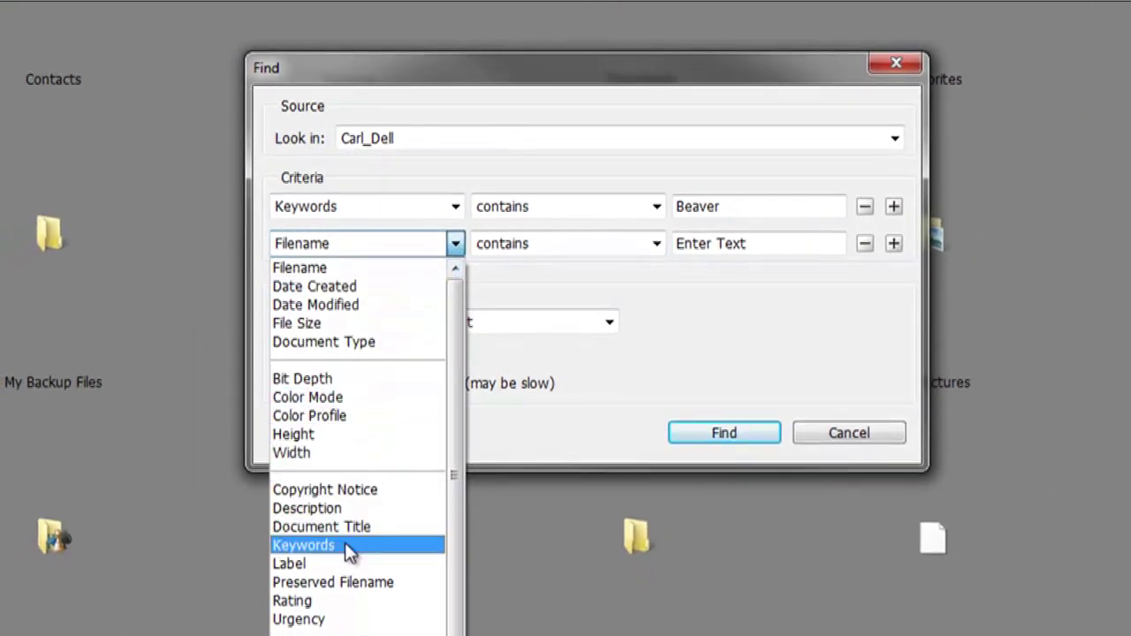
left_click(344, 545)
left_click(755, 245)
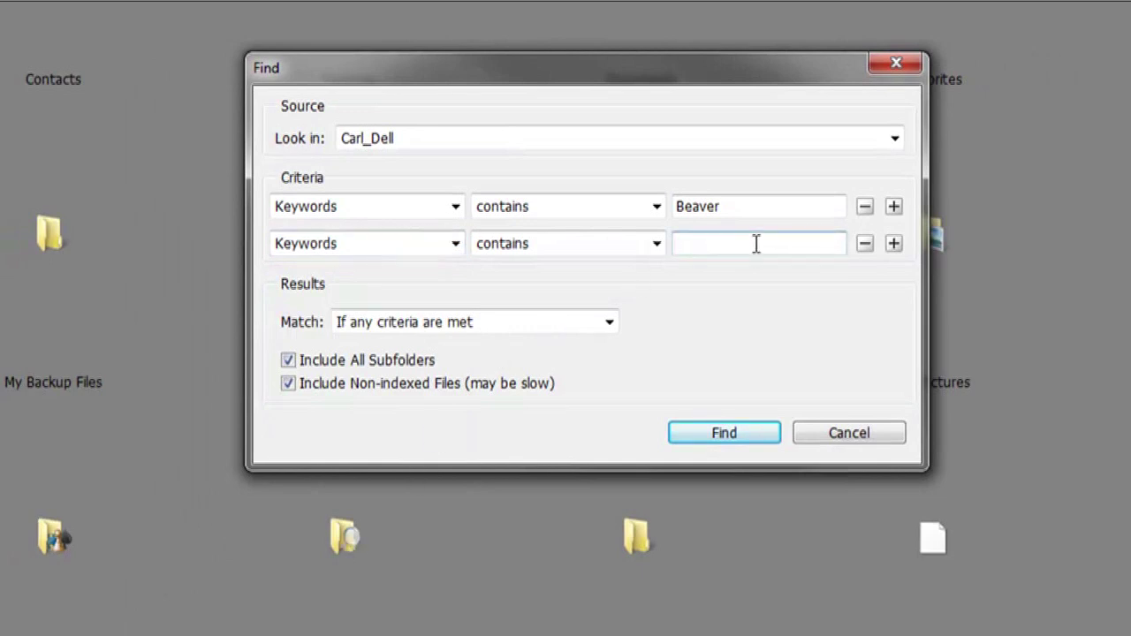
type("2010")
left_click(732, 431)
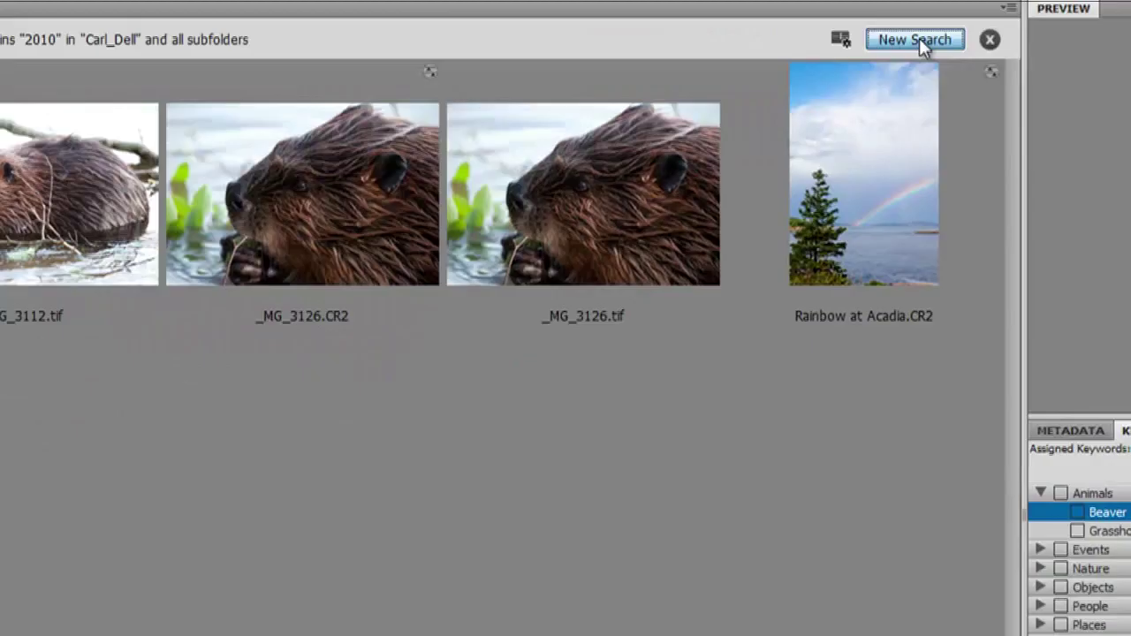
left_click(887, 85)
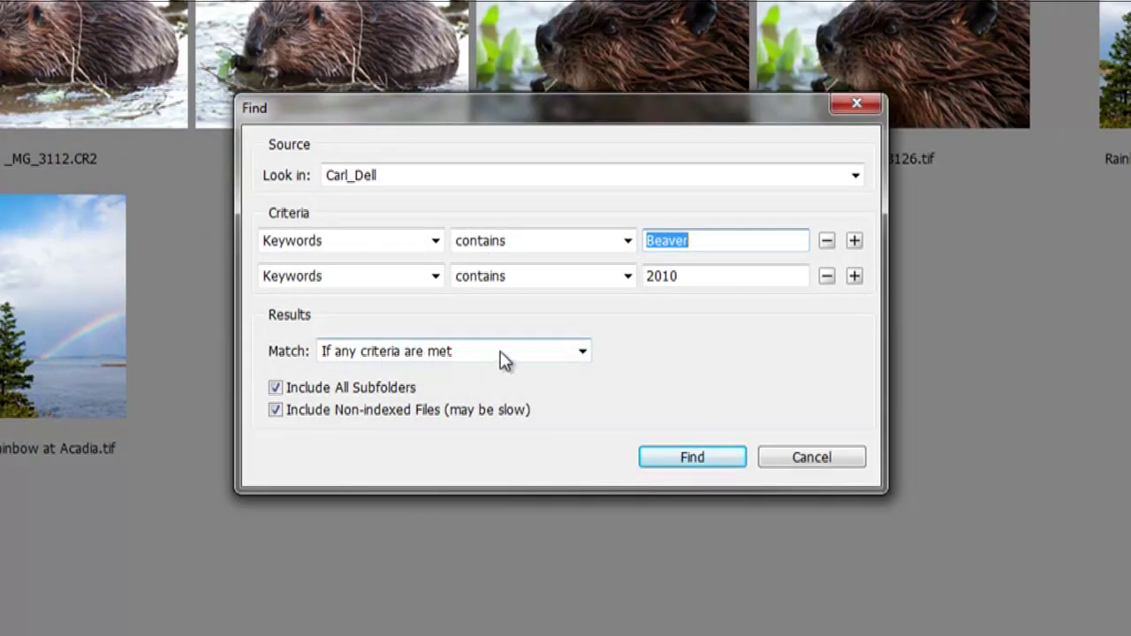
Set Match to 'If all criteria are met' to find four Beaver-and-2010 photos, then close the results
left_click(582, 353)
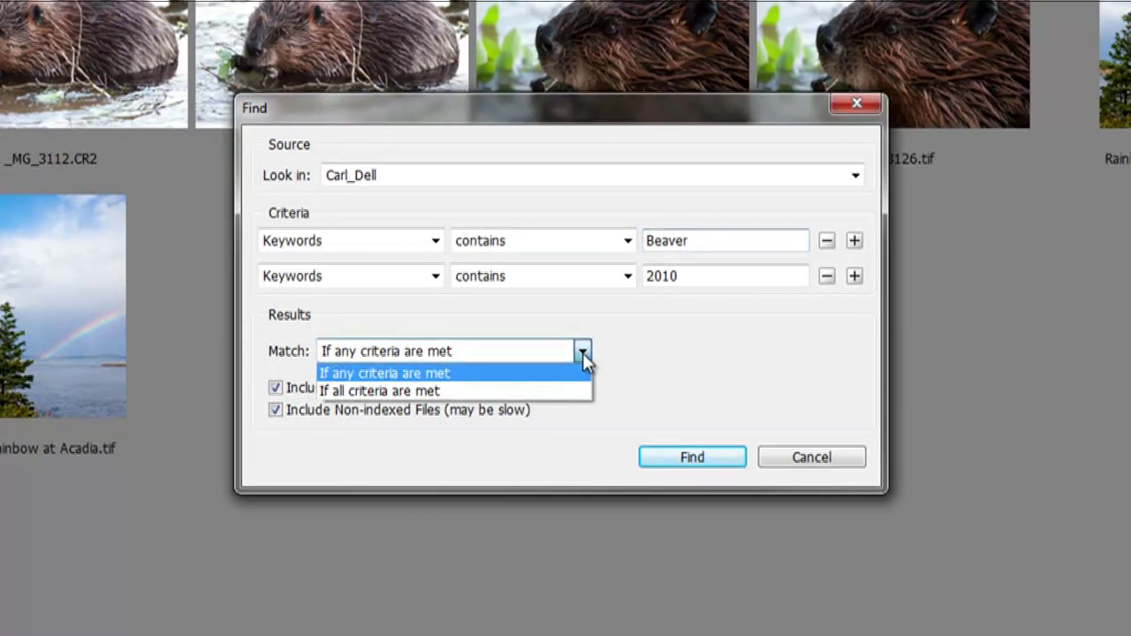
left_click(426, 393)
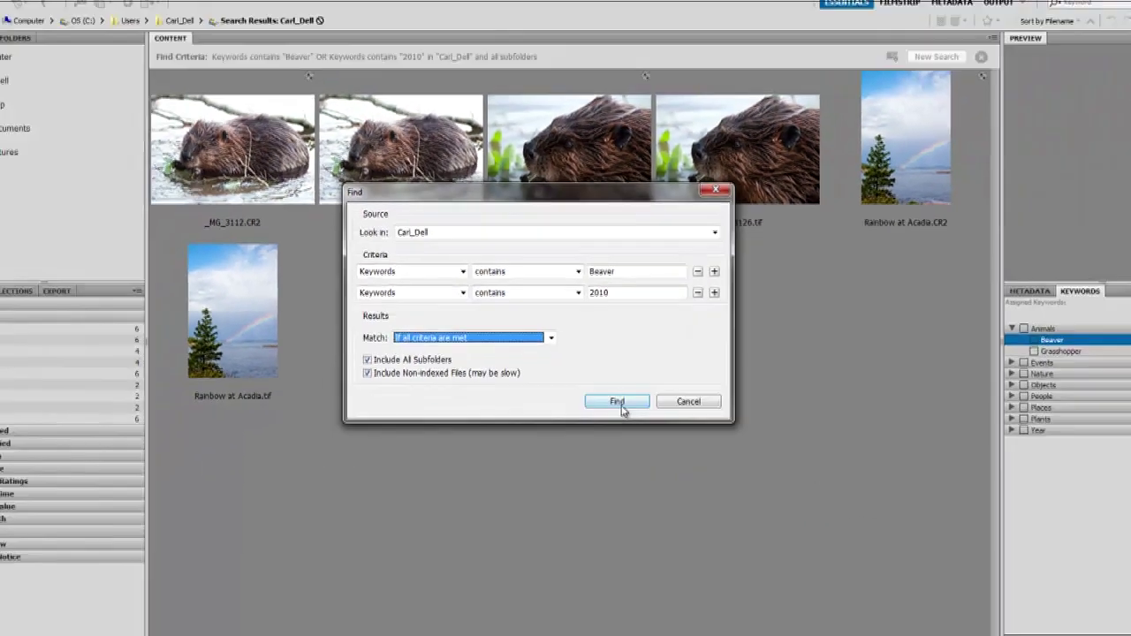
left_click(692, 457)
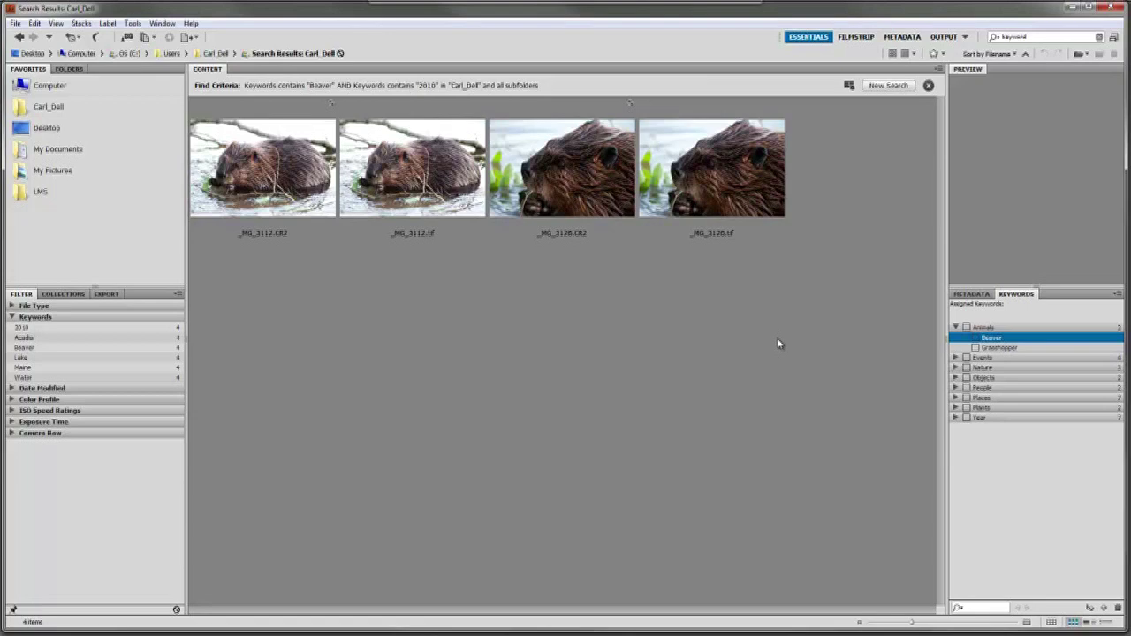
left_click(928, 84)
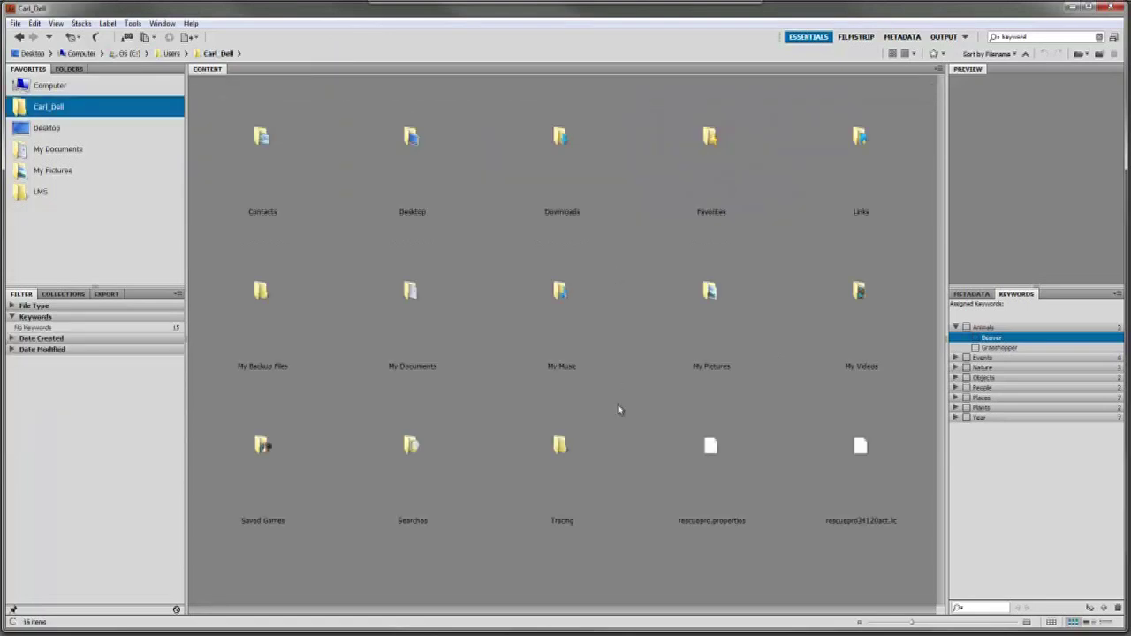